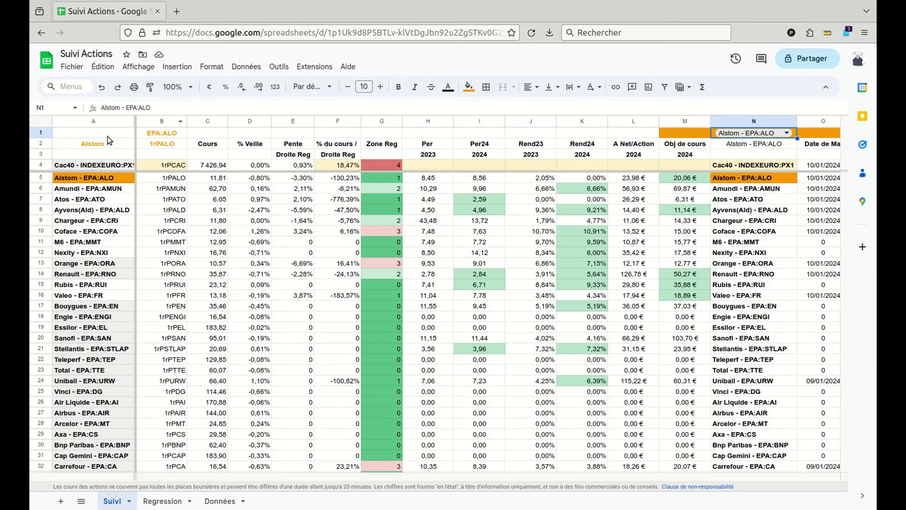
Step: Review the stock name, symbol, Cours and % Veille columns and the regression columns E to G of the Suivi sheet
click(111, 122)
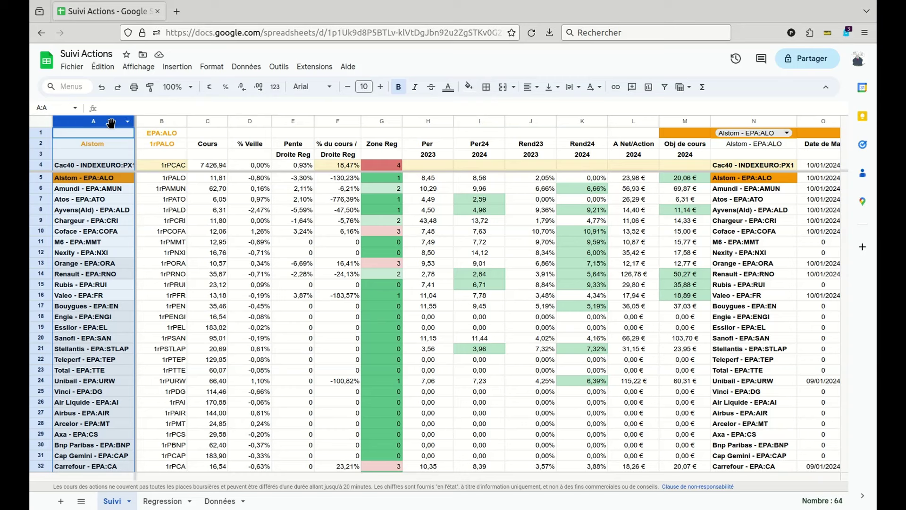
click(172, 124)
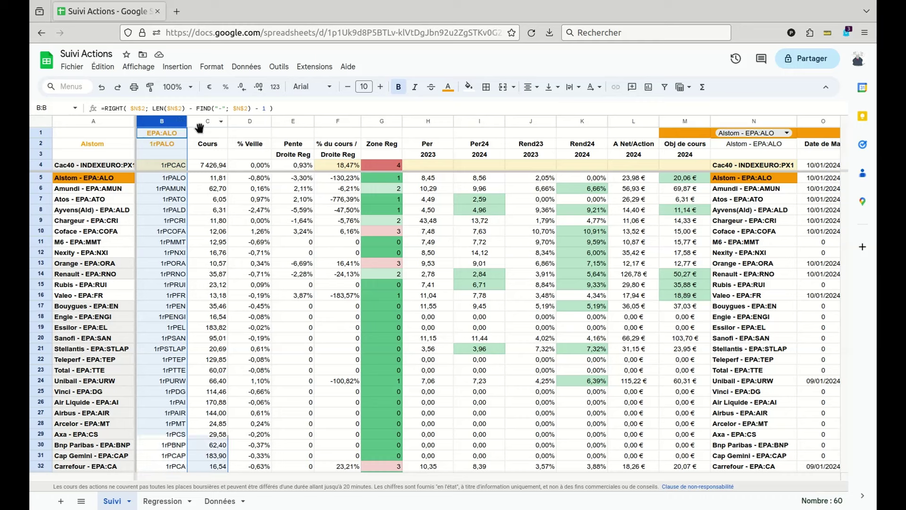
click(199, 123)
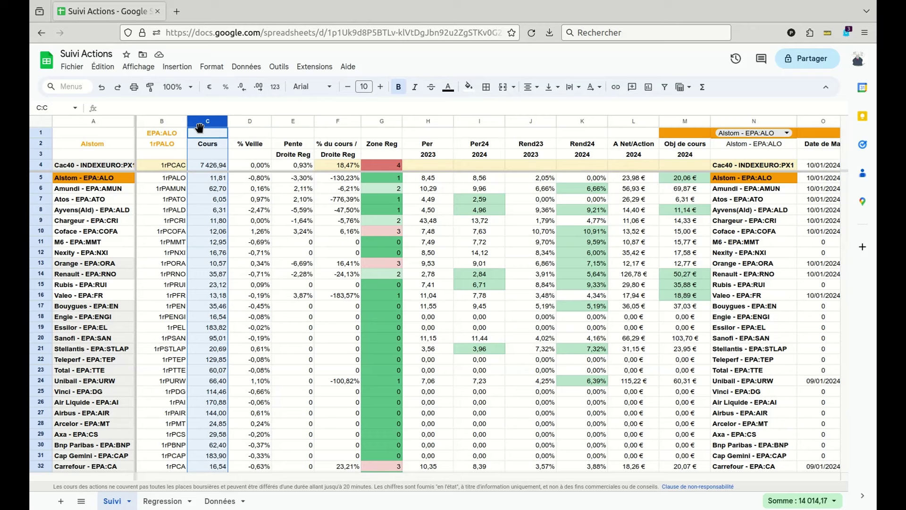
click(238, 122)
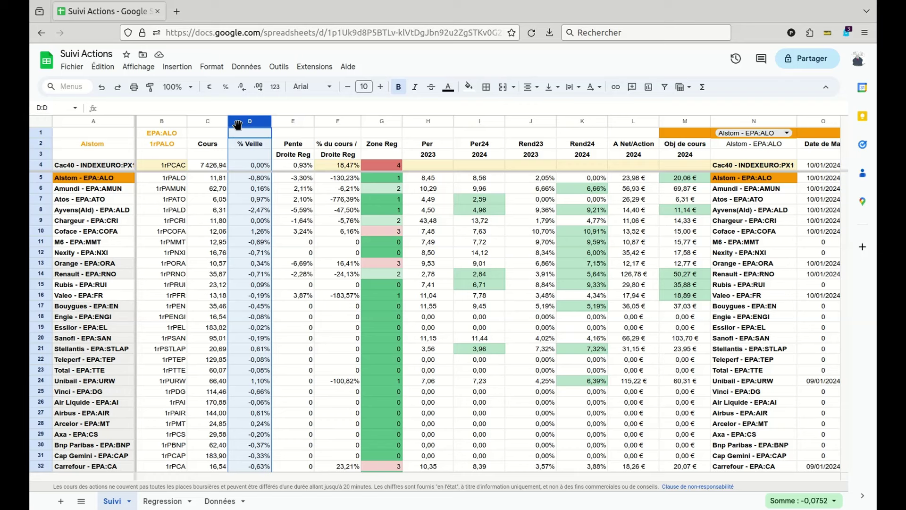
click(300, 133)
drag(302, 133, 379, 135)
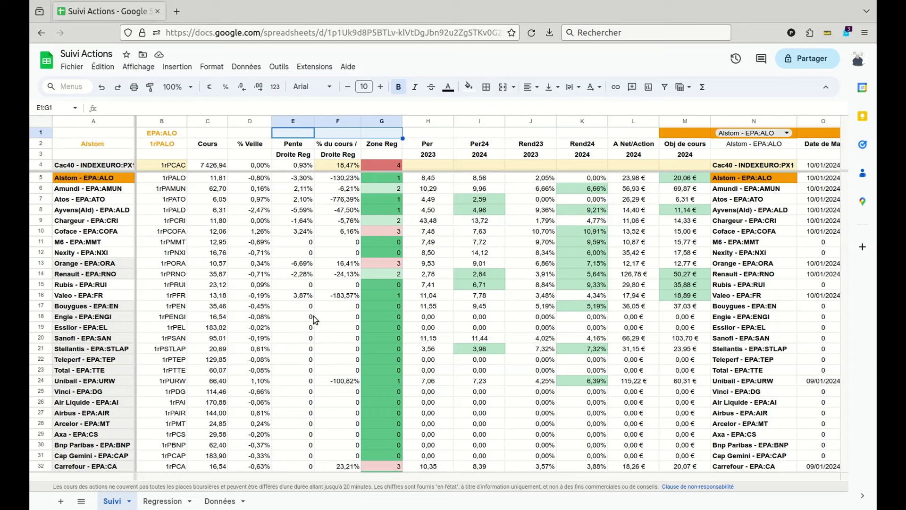
Step: Examine the Regression sheet's stock name cell and regression chart, and the Zone Reg column back on the Suivi sheet
click(162, 502)
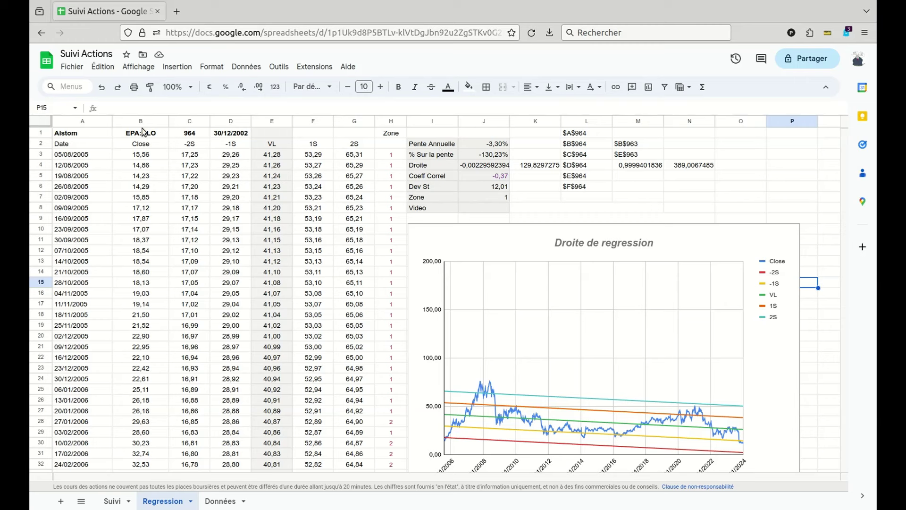
click(96, 133)
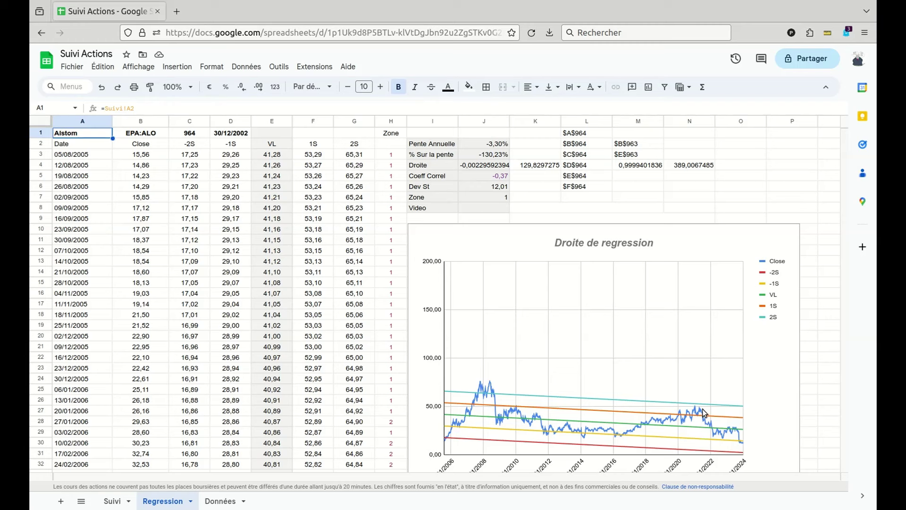
click(116, 501)
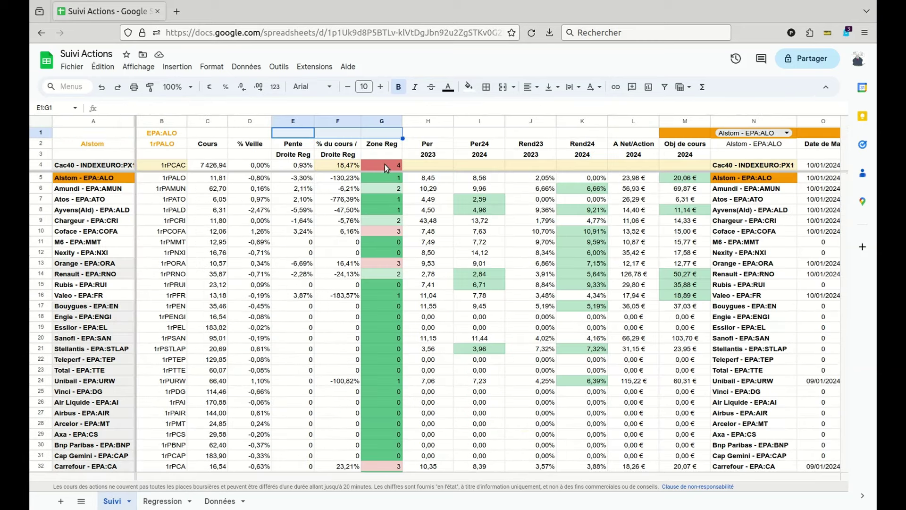
click(384, 123)
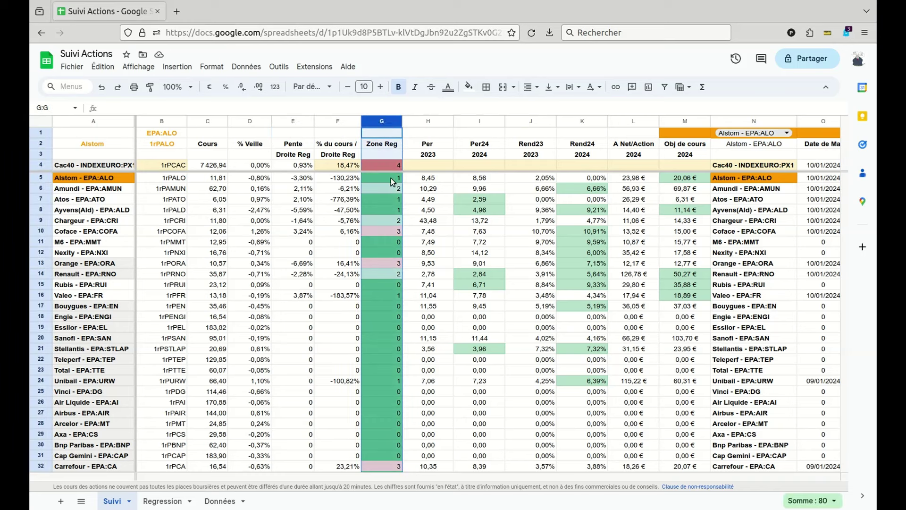
Step: Examine the valuation columns H to M and the symbol cell B3 on the Données sheet, and return to the Suivi sheet
drag(431, 134, 678, 134)
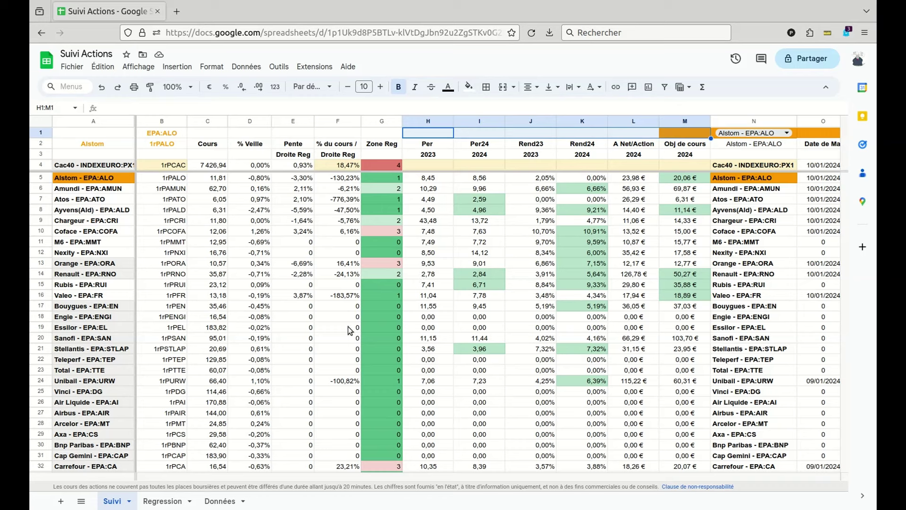
click(224, 503)
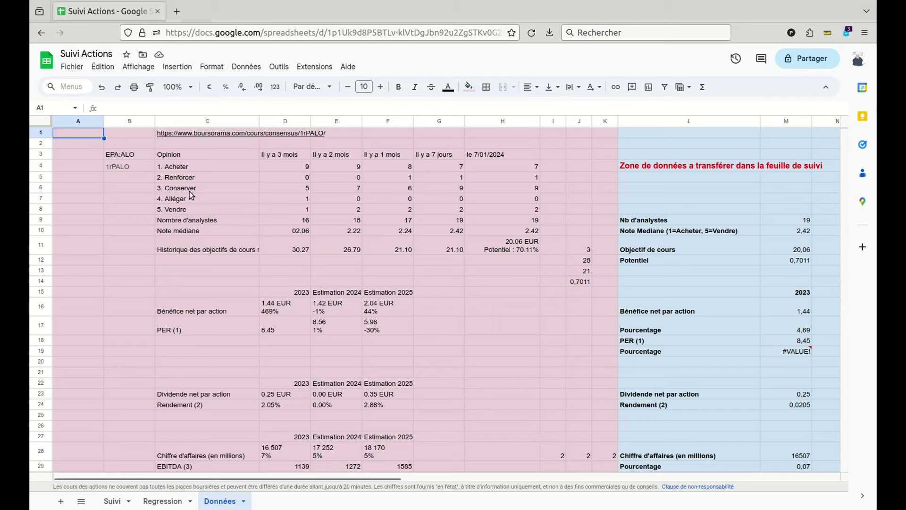
click(145, 158)
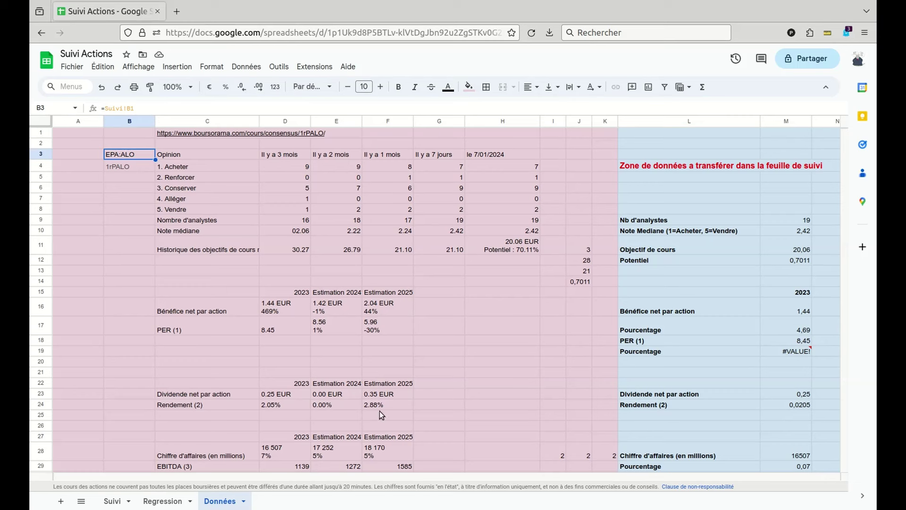
click(112, 502)
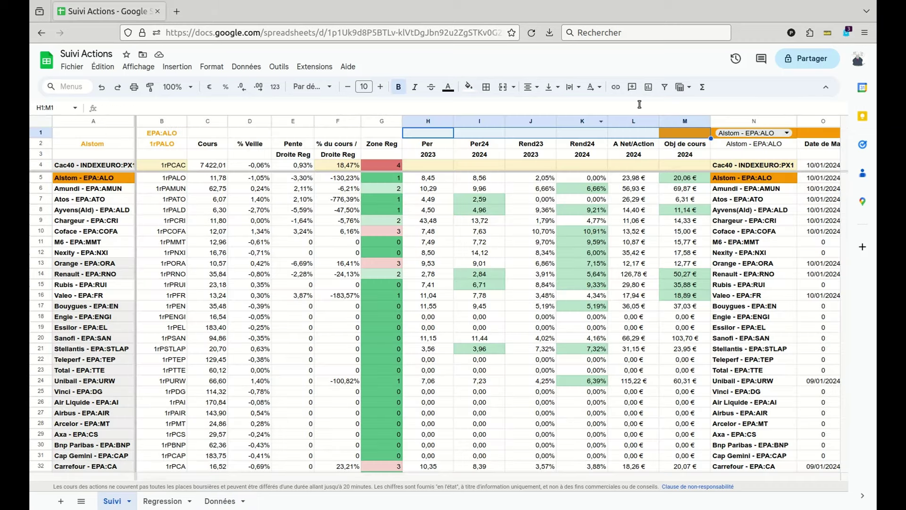
Step: Examine the stock selector, Date de Maj and Portif columns with the portfolio code legend, and the purchase and sale columns Q to W
click(763, 121)
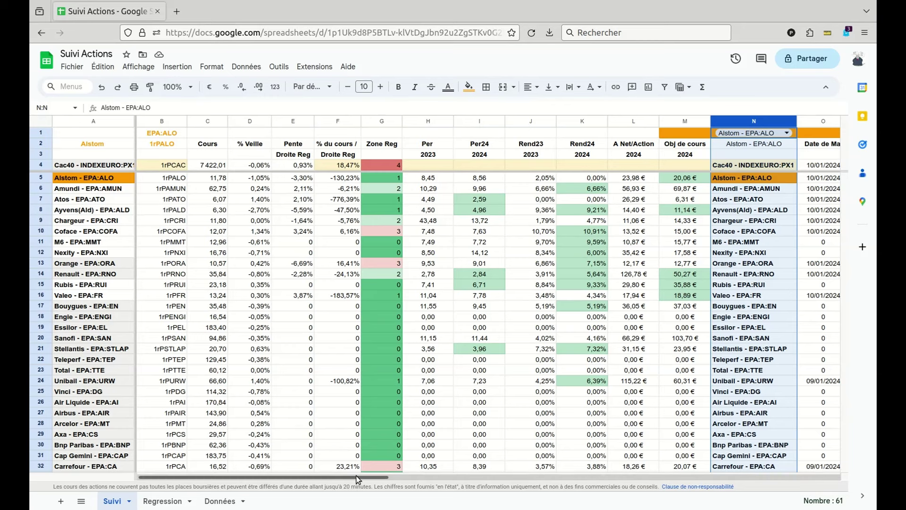
drag(356, 475, 466, 488)
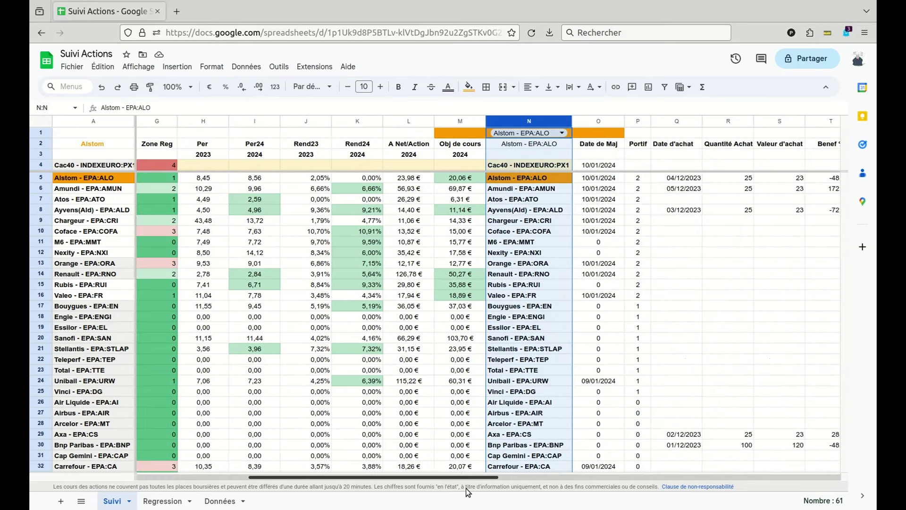
click(601, 123)
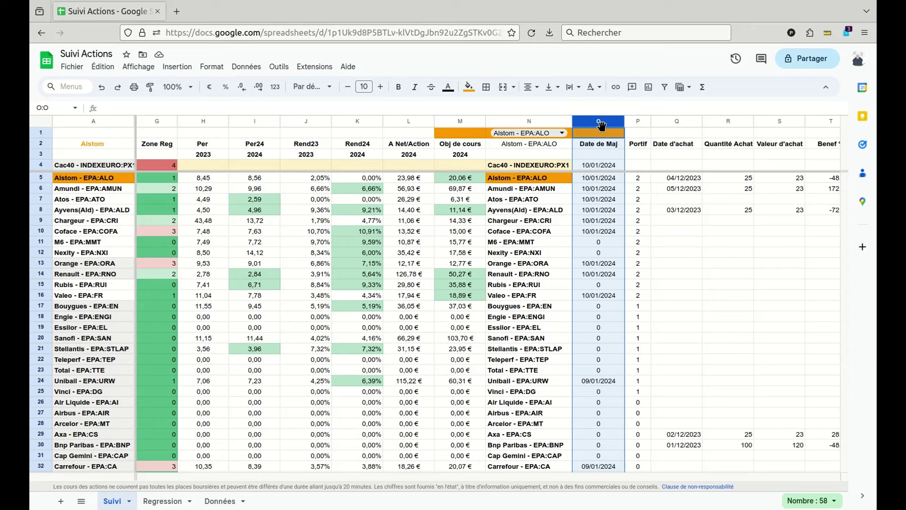
click(633, 124)
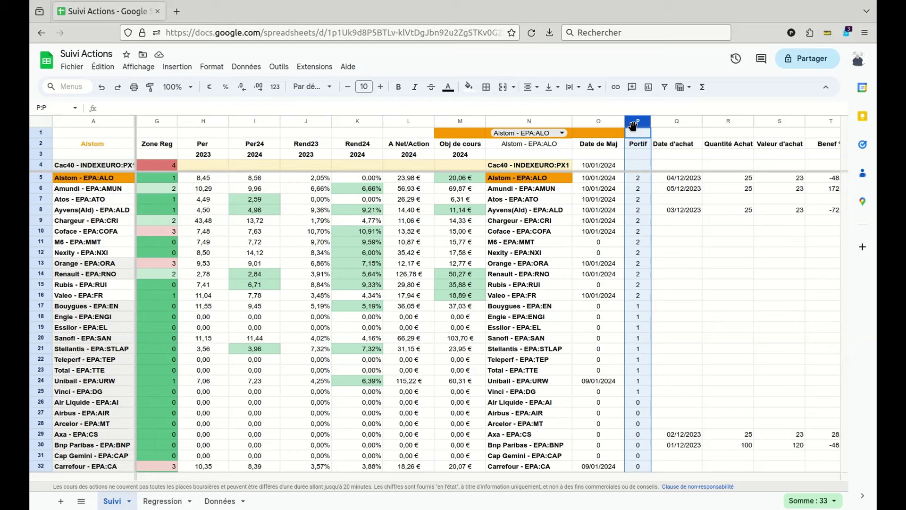
scroll(602, 267, down, 10)
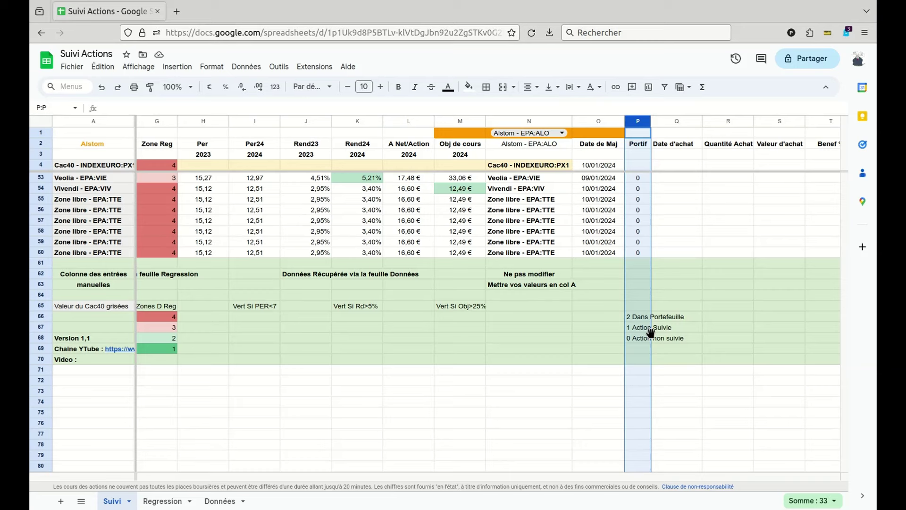
scroll(651, 333, up, 10)
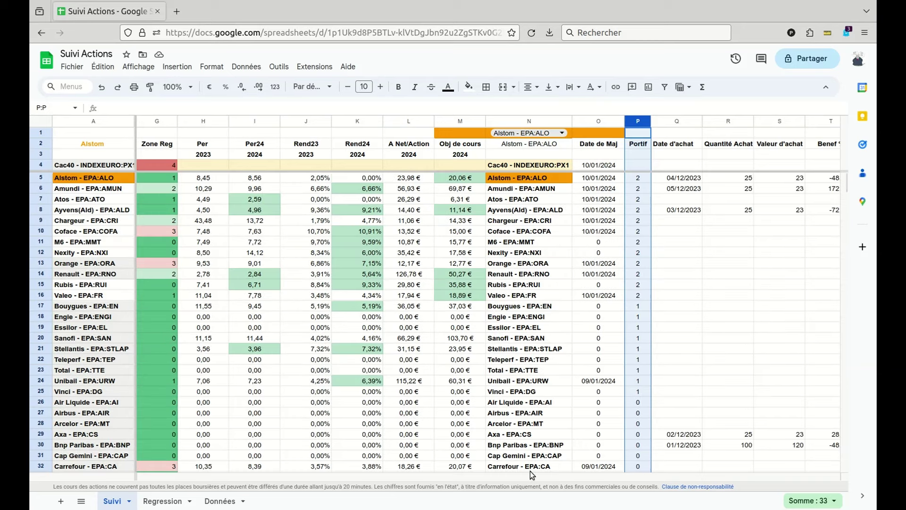
drag(472, 476, 558, 482)
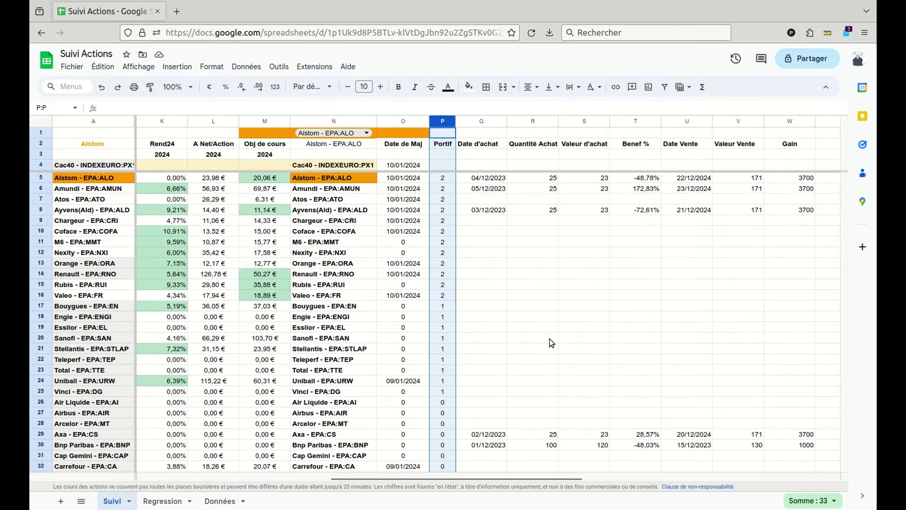
drag(491, 133, 789, 132)
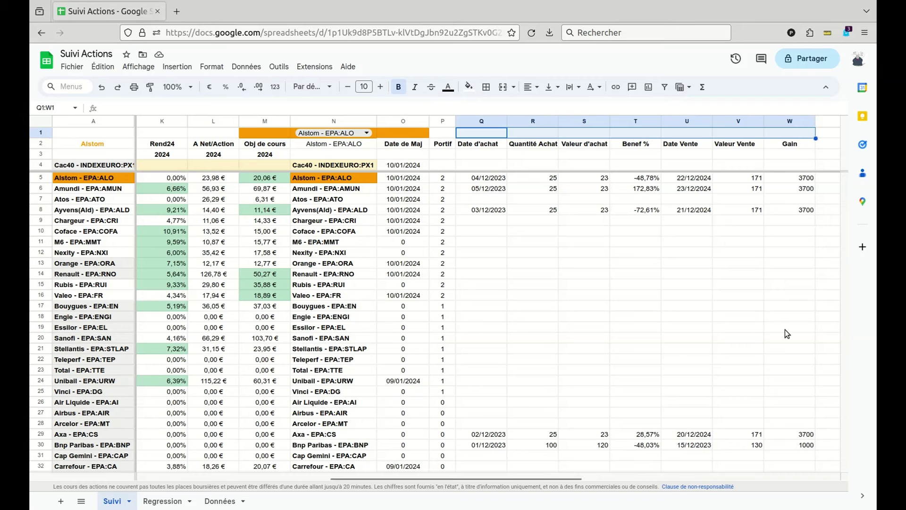
drag(457, 474, 265, 474)
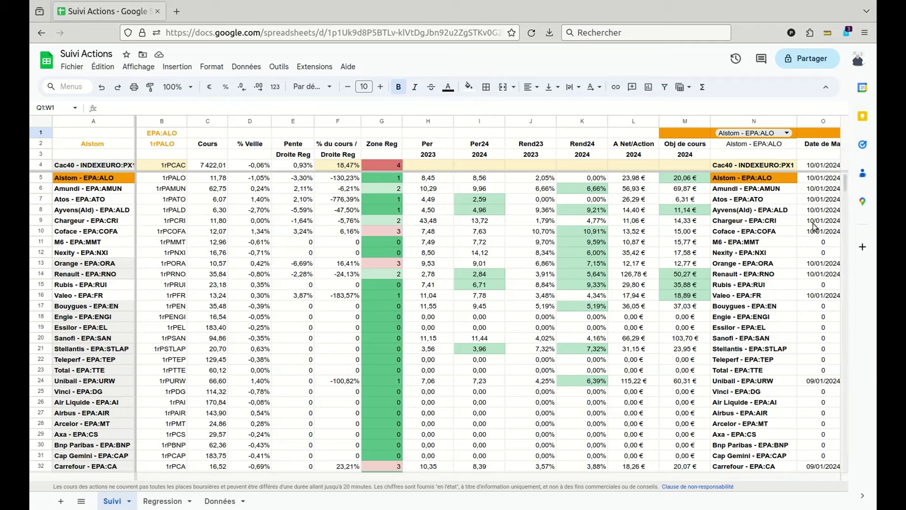
Step: Read the legend below the table for the green highlighting thresholds of the PER, yield and price target columns
scroll(437, 279, down, 10)
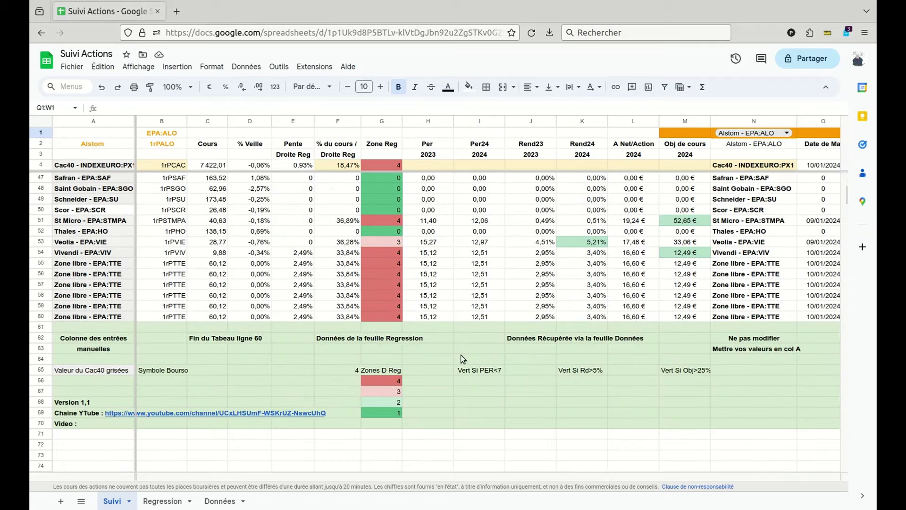
click(492, 369)
click(574, 375)
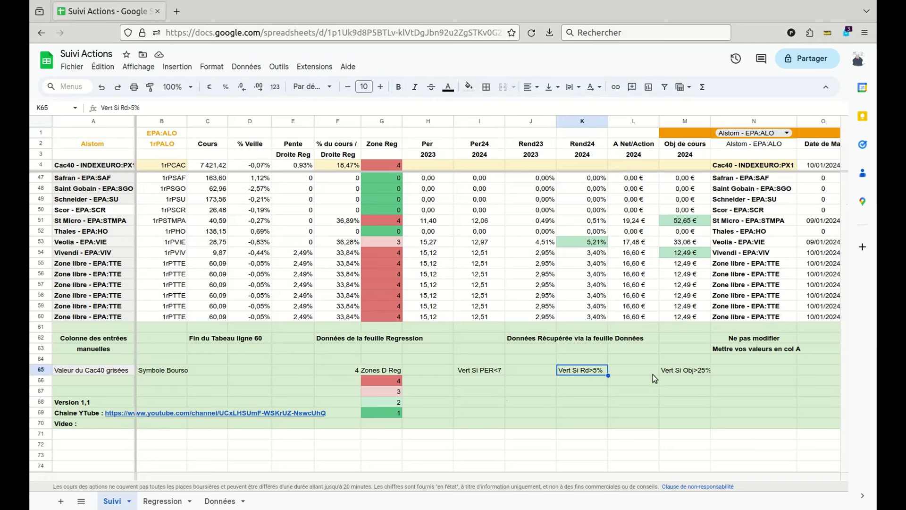
click(692, 372)
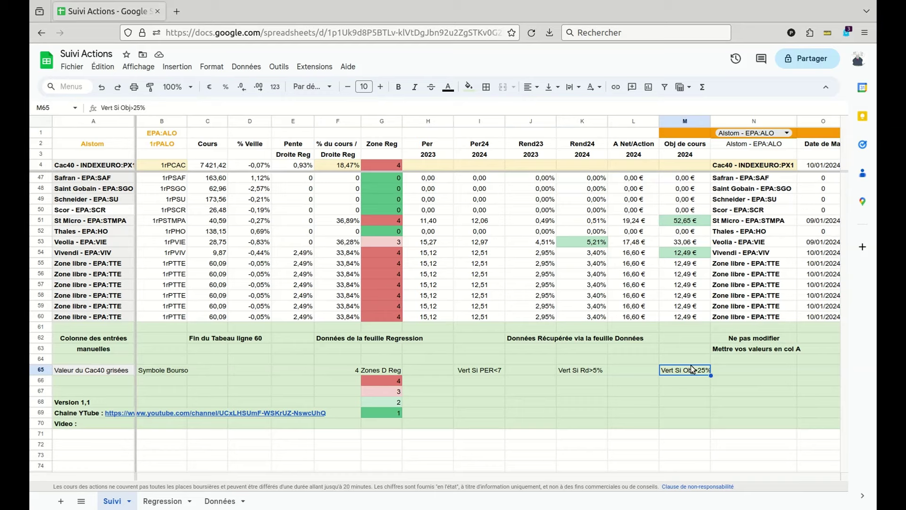
scroll(691, 366, up, 6)
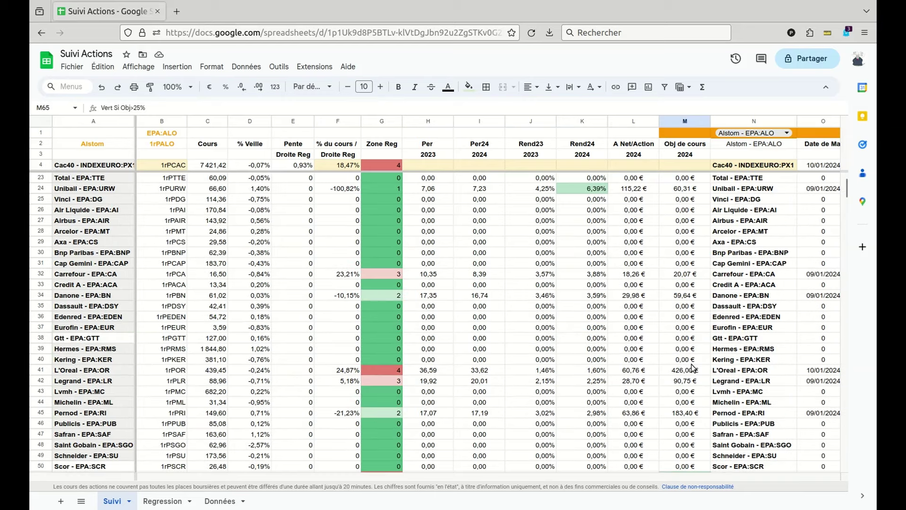
scroll(692, 368, up, 5)
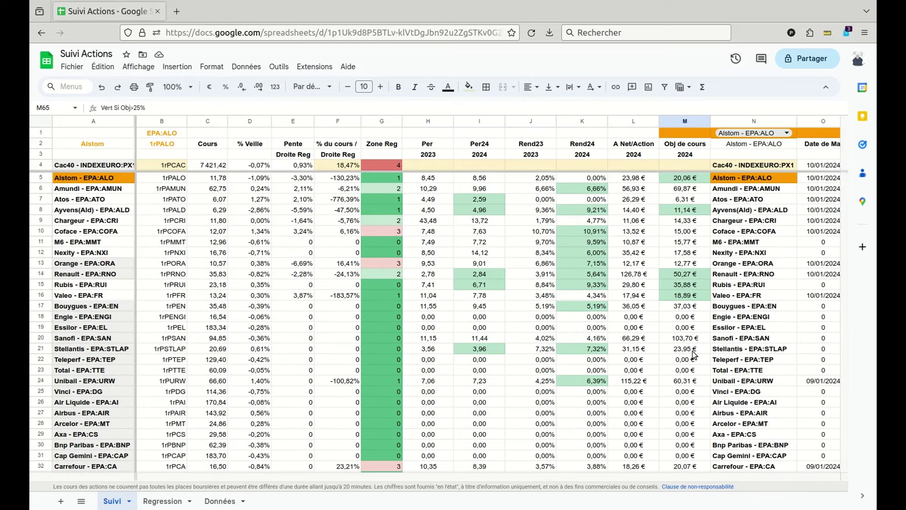
Step: Inspect the custom formula of the conditional formatting rule applied to the Rend24 column, K5:K60, and close the rule
click(576, 190)
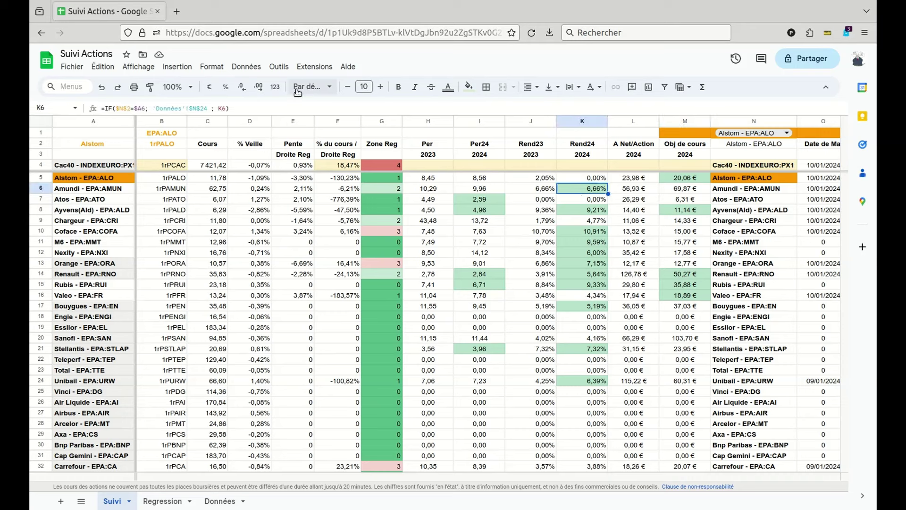
click(213, 66)
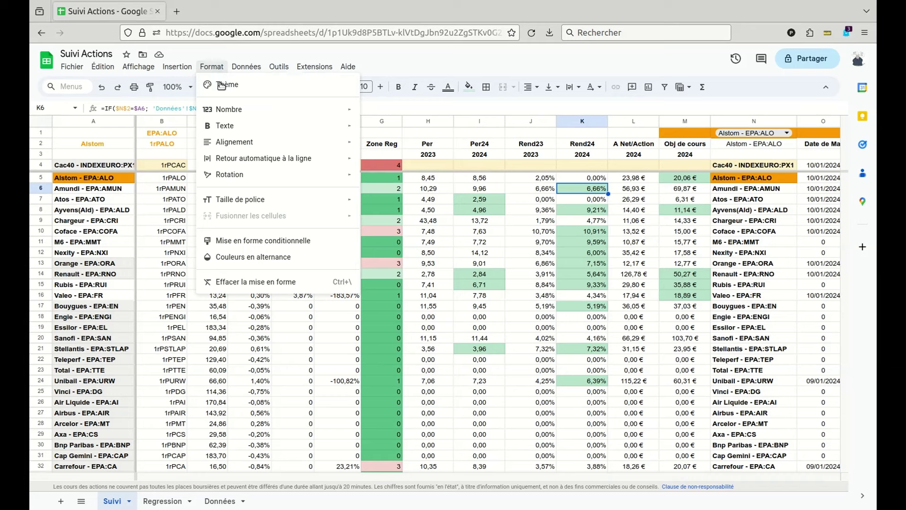
click(271, 240)
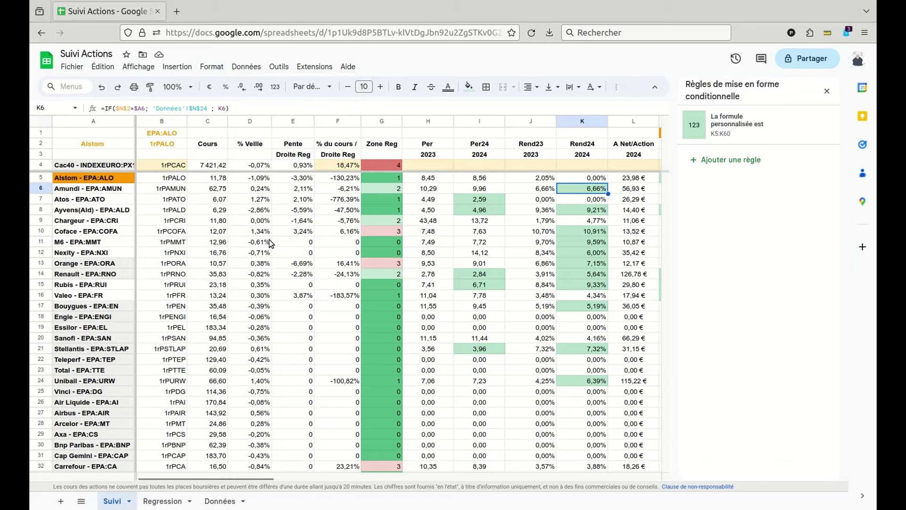
click(779, 126)
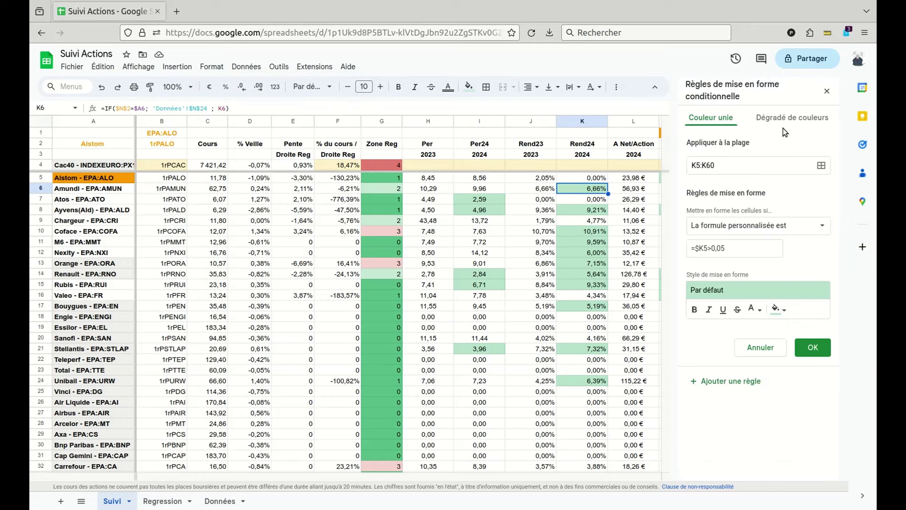
click(737, 252)
click(827, 91)
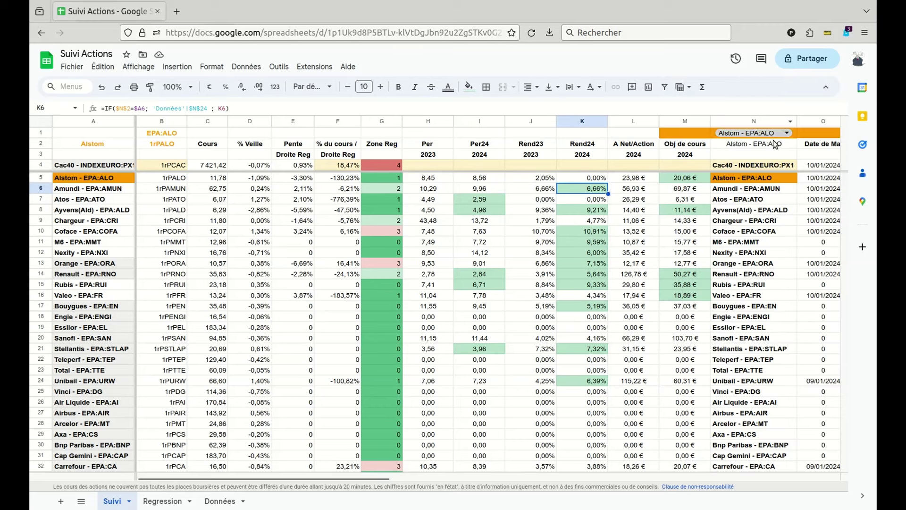
Step: Choose Valeo - EPA:FR as the active stock in the selector in cell N1
click(790, 133)
click(789, 134)
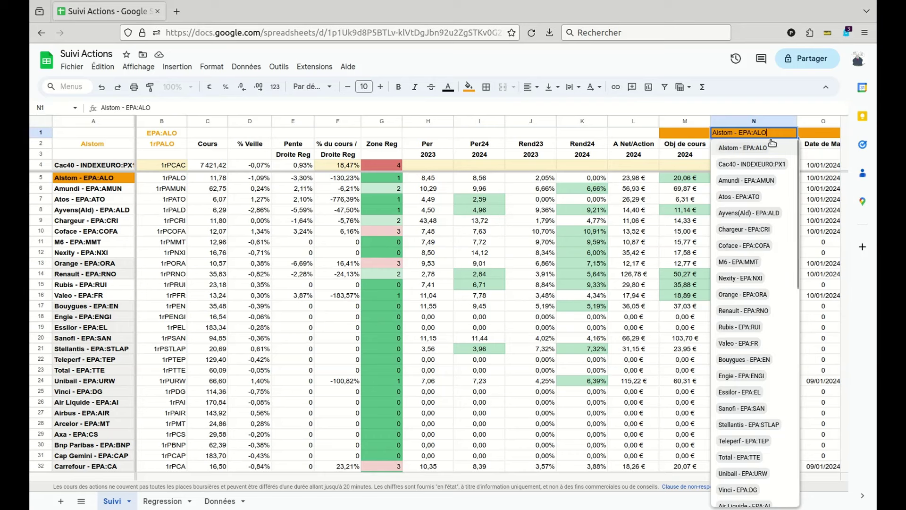
click(734, 344)
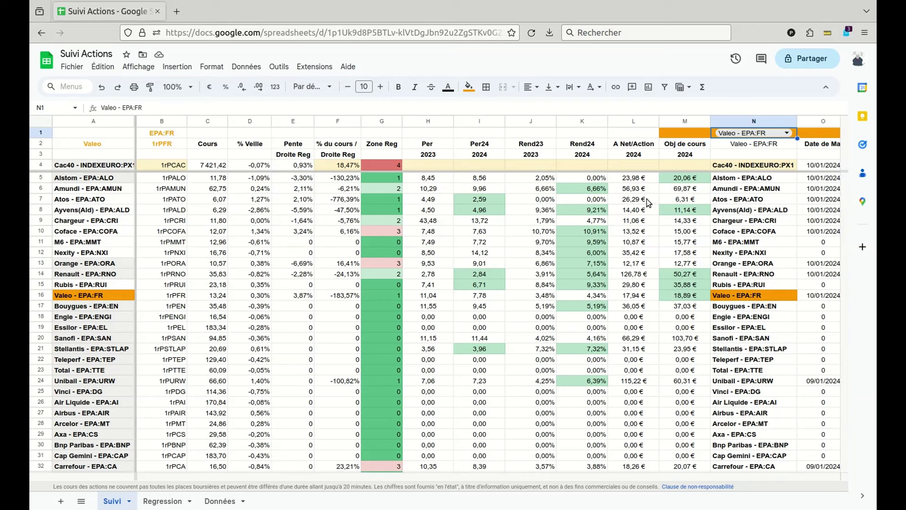
Step: Look over the rest of the stock list down to the Zone libre rows and the legend, and return to the first rows
scroll(646, 212, down, 8)
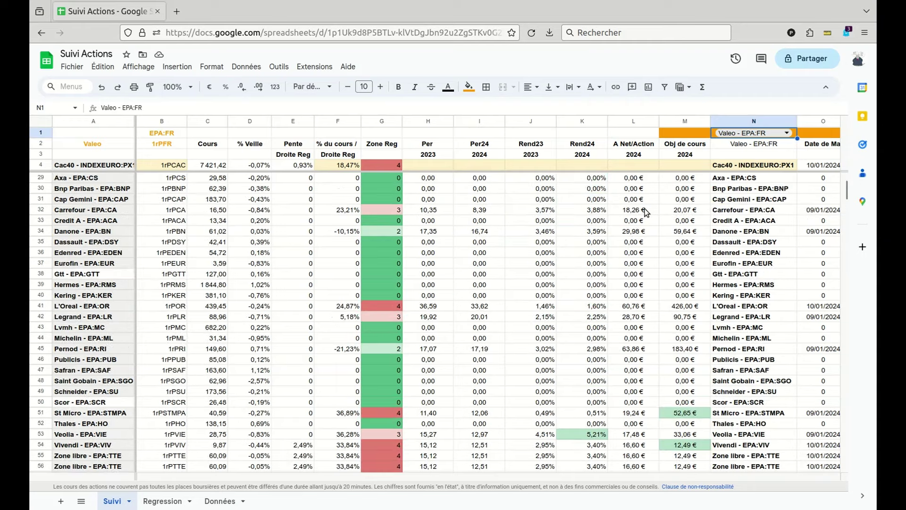
scroll(645, 212, down, 10)
scroll(645, 212, up, 4)
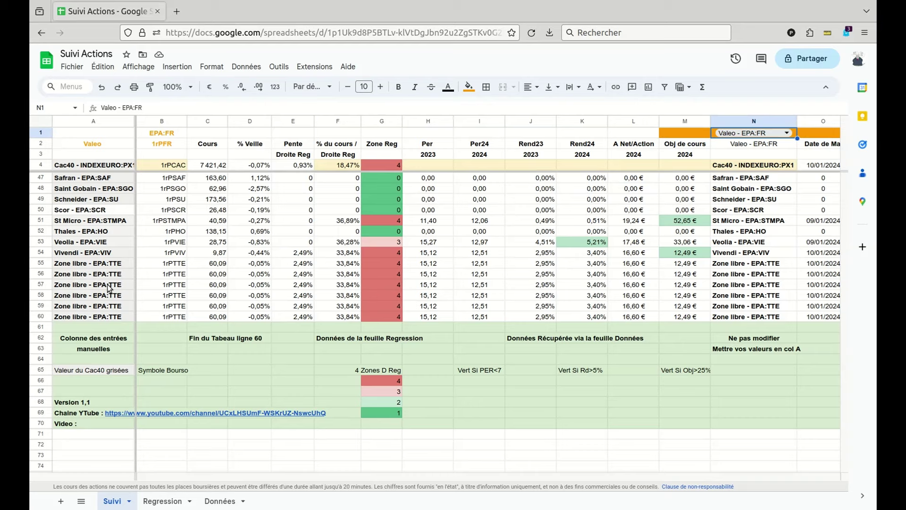
scroll(108, 287, up, 14)
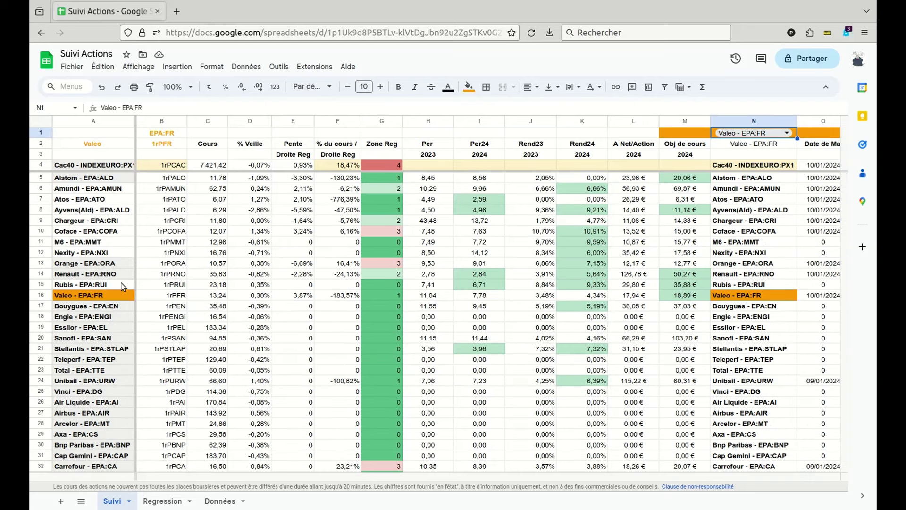